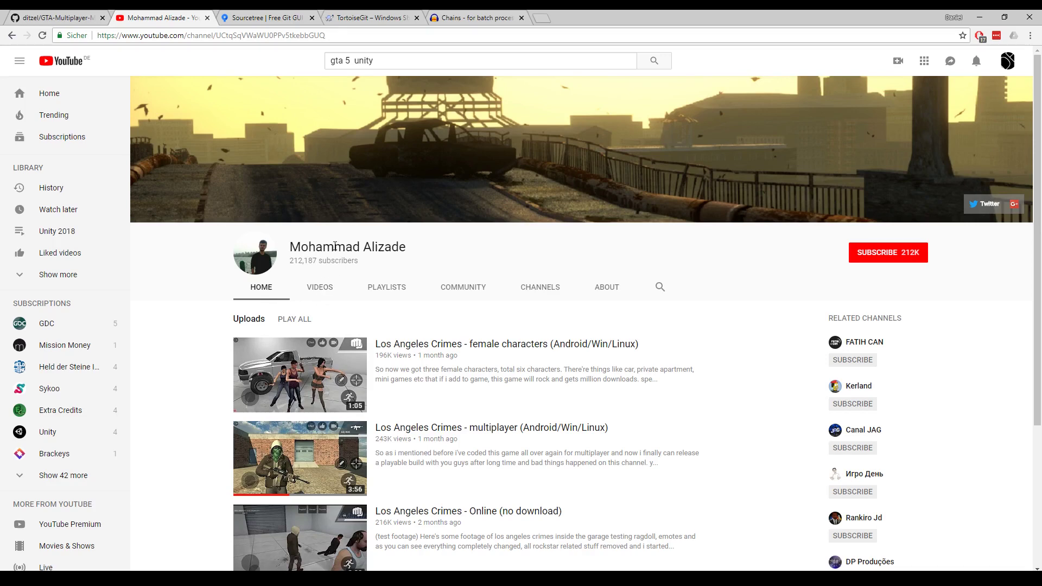
# Select the channel name and open the channel's list of videos.
pyautogui.tripleClick(307, 248)
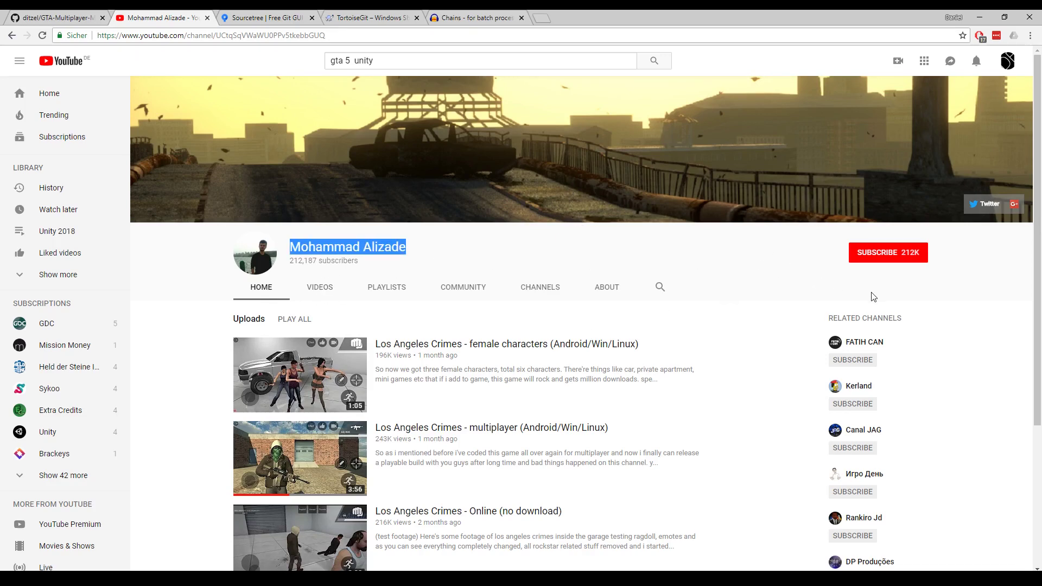
pyautogui.click(320, 289)
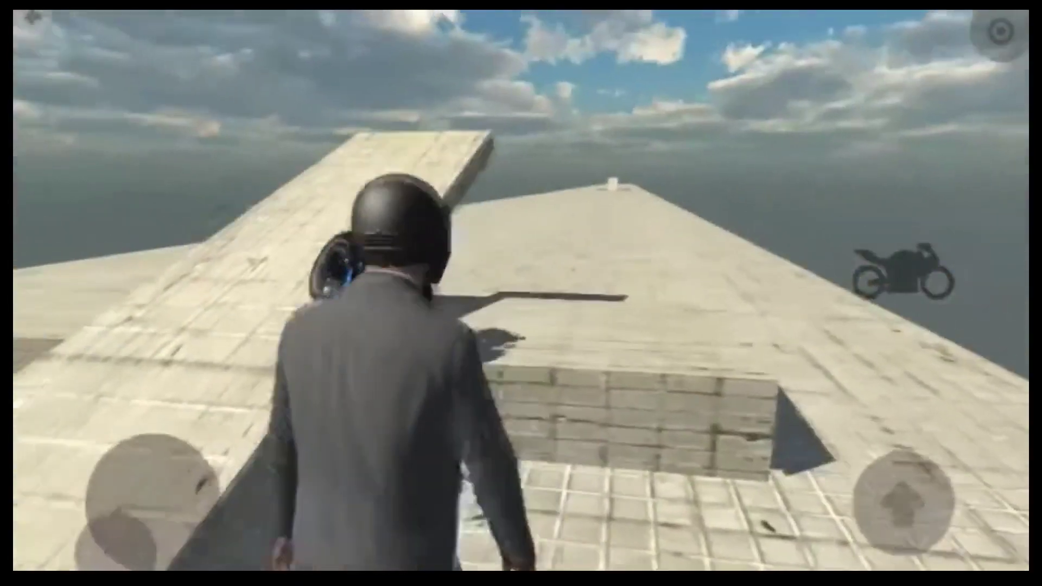
pyautogui.moveTo(142, 477)
pyautogui.mouseDown()
pyautogui.moveTo(109, 521)
pyautogui.moveTo(139, 465)
pyautogui.moveTo(128, 500)
pyautogui.moveTo(87, 483)
pyautogui.moveTo(140, 475)
pyautogui.moveTo(123, 497)
pyautogui.moveTo(139, 465)
pyautogui.moveTo(133, 480)
pyautogui.mouseUp()
# Switch to the Michael Townley model page and skim it, selecting the title and the word Townley.
pyautogui.hotkey('ctrl', '9')
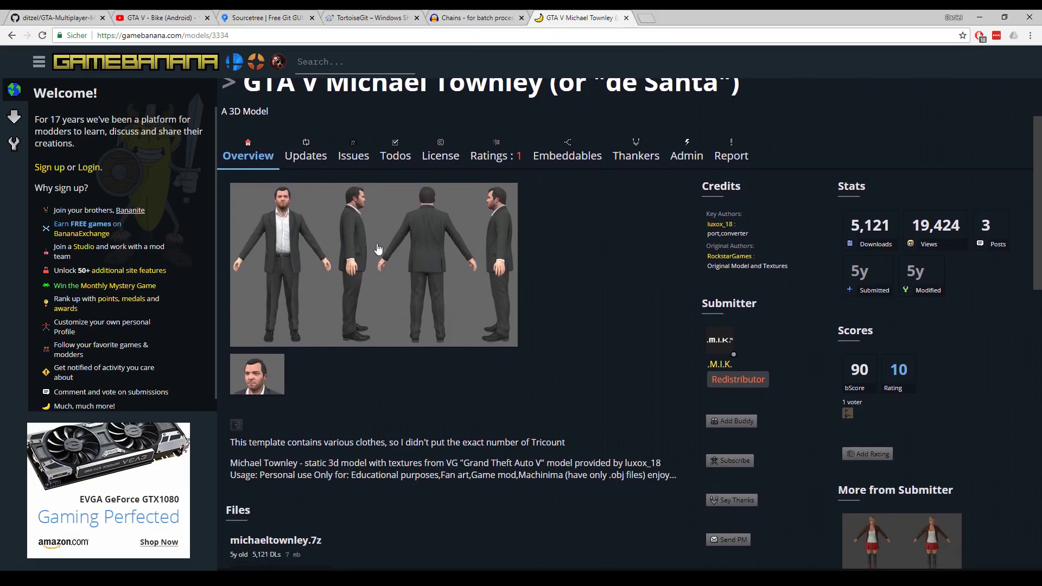
pyautogui.scroll(-1, 379, 253)
pyautogui.scroll(3, 378, 265)
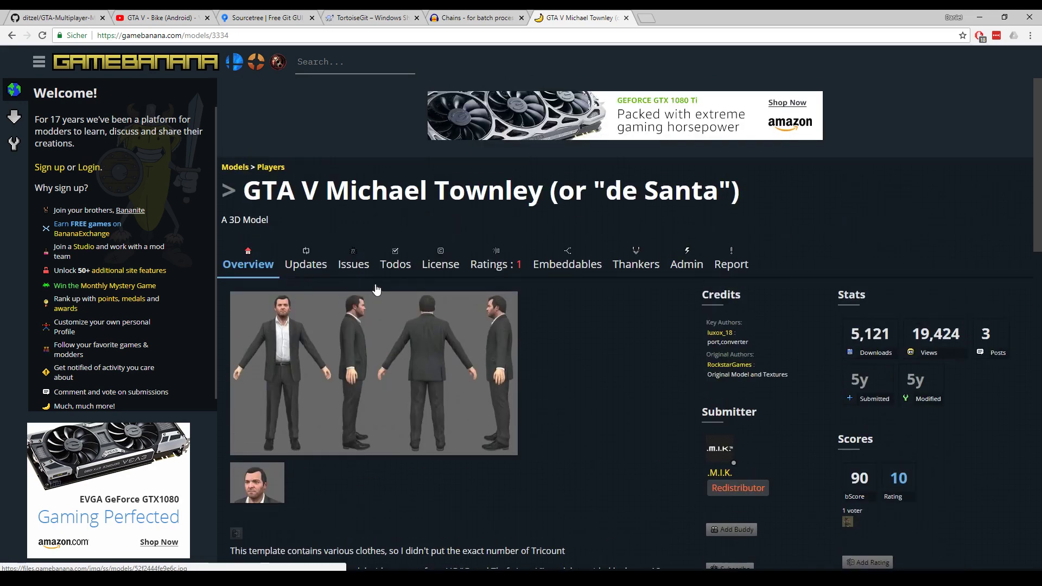
pyautogui.moveTo(269, 193); pyautogui.dragTo(719, 195)
pyautogui.scroll(-2, 545, 213)
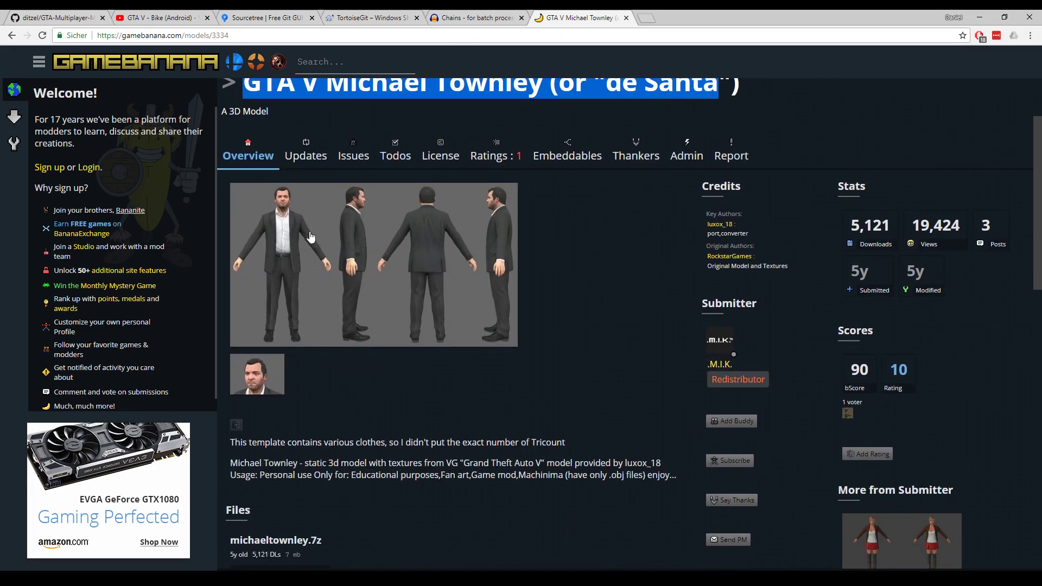
pyautogui.scroll(-2, 329, 297)
pyautogui.doubleClick(296, 358)
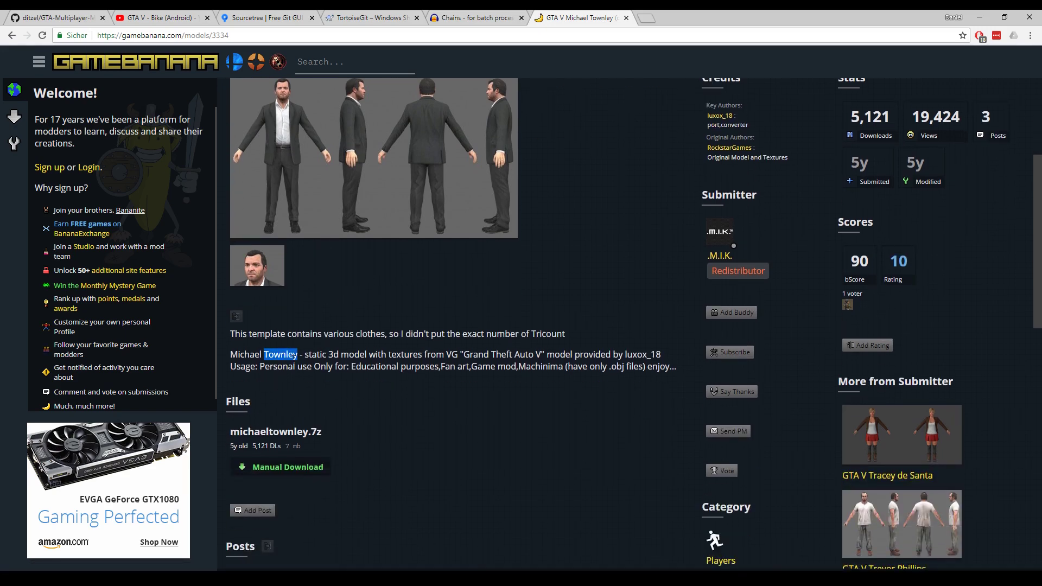
pyautogui.click(295, 358)
pyautogui.scroll(3, 440, 331)
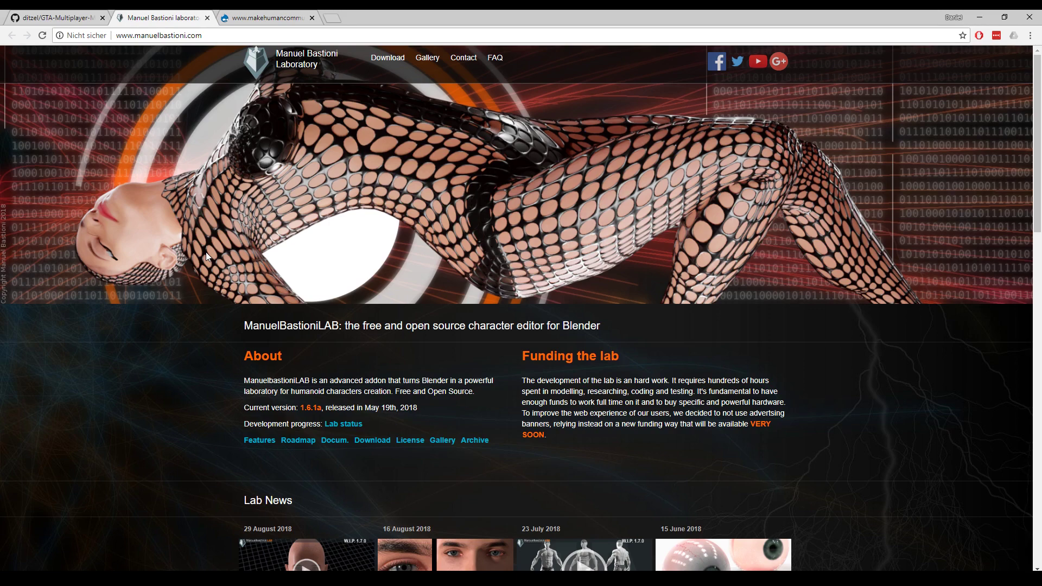
# Scroll through the Manuel Bastioni Lab news and features, then switch to the MakeHuman Community tab.
pyautogui.scroll(-1, 198, 275)
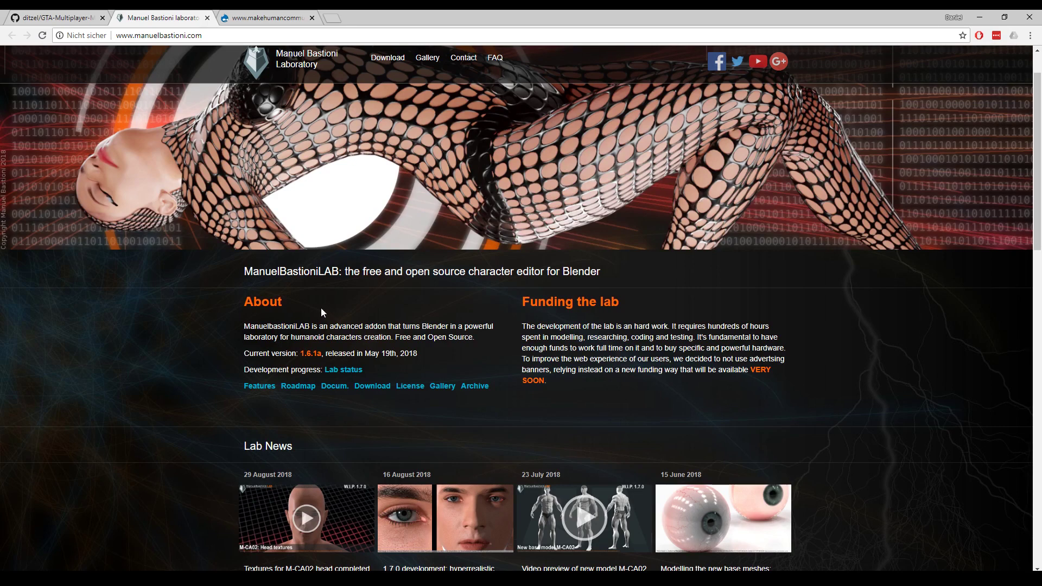
pyautogui.scroll(1, 320, 308)
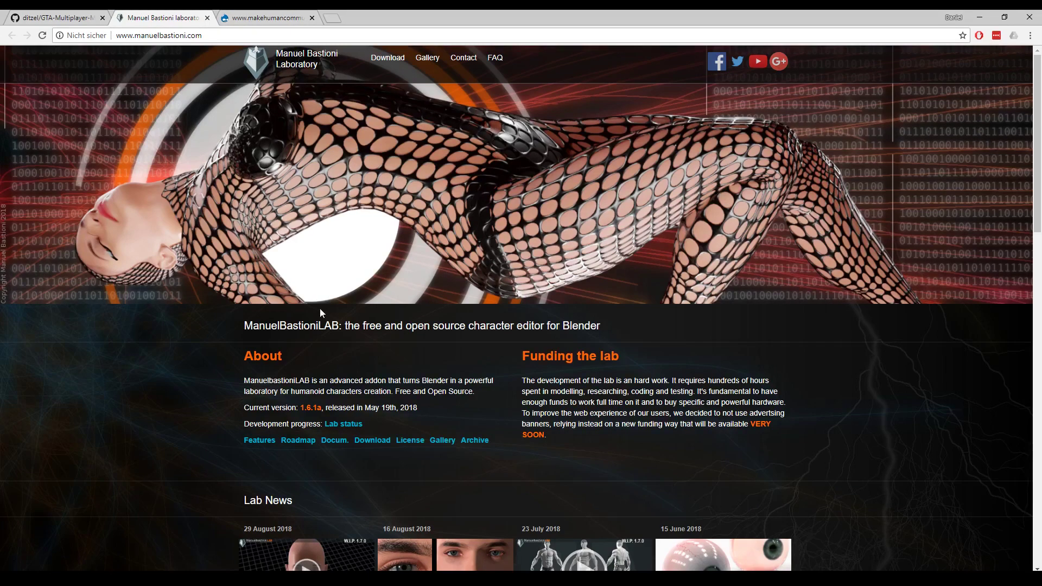
pyautogui.scroll(-3, 193, 360)
pyautogui.scroll(-6, 80, 344)
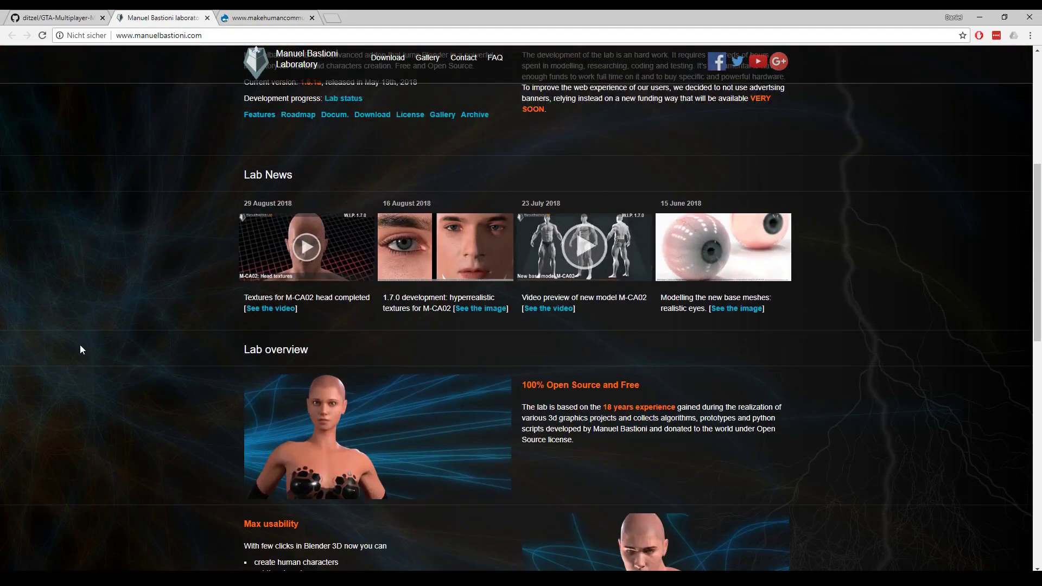
pyautogui.scroll(-3, 80, 344)
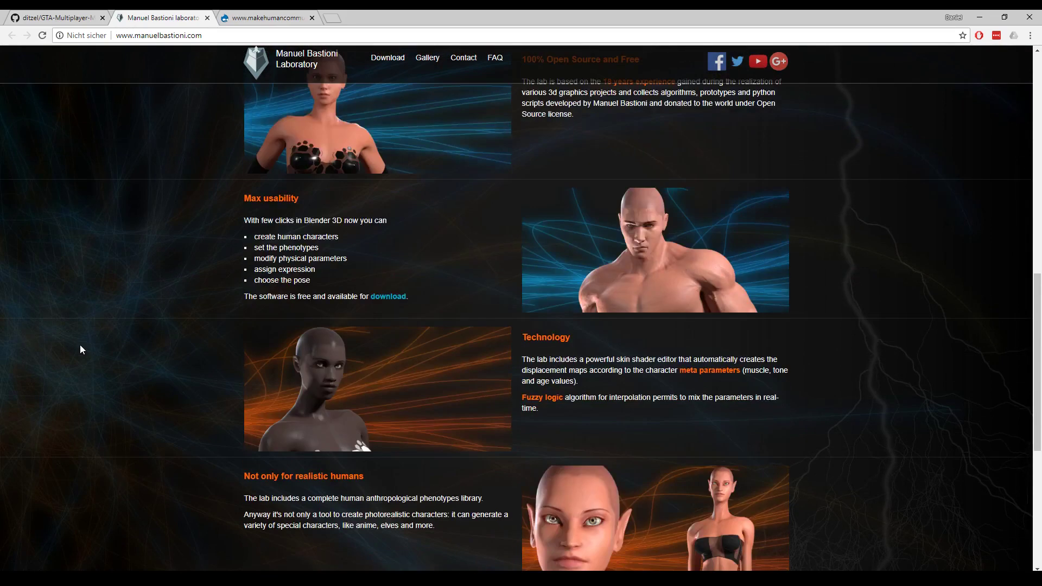
pyautogui.scroll(-2, 80, 350)
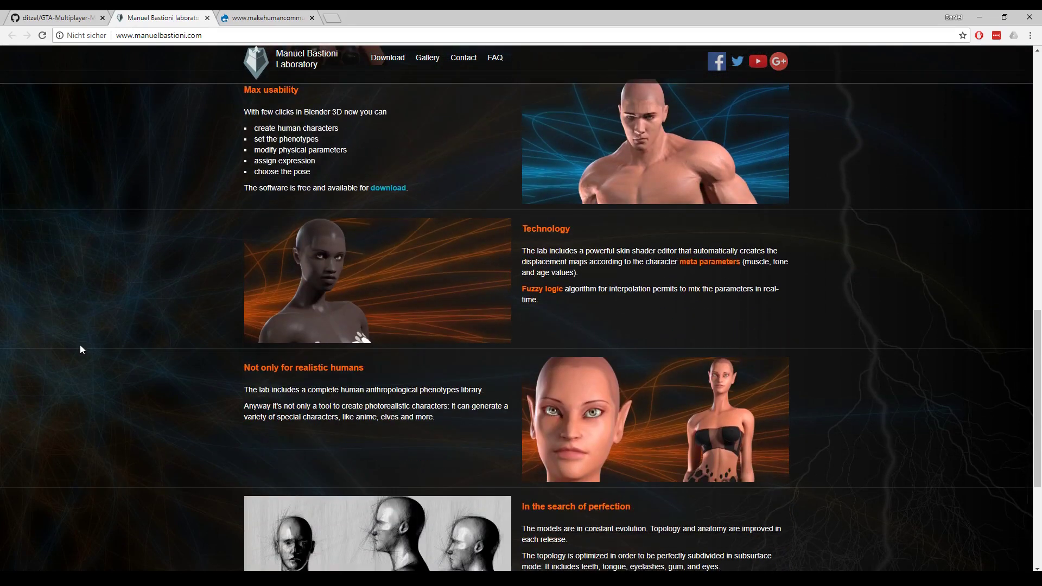
pyautogui.hotkey('ctrl', 'Tab')
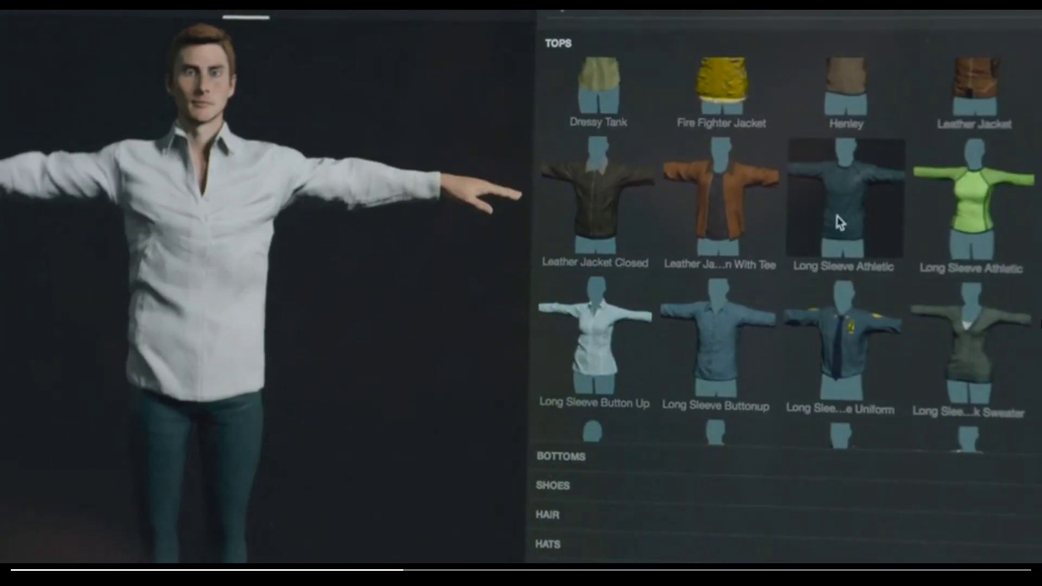
pyautogui.click(840, 223)
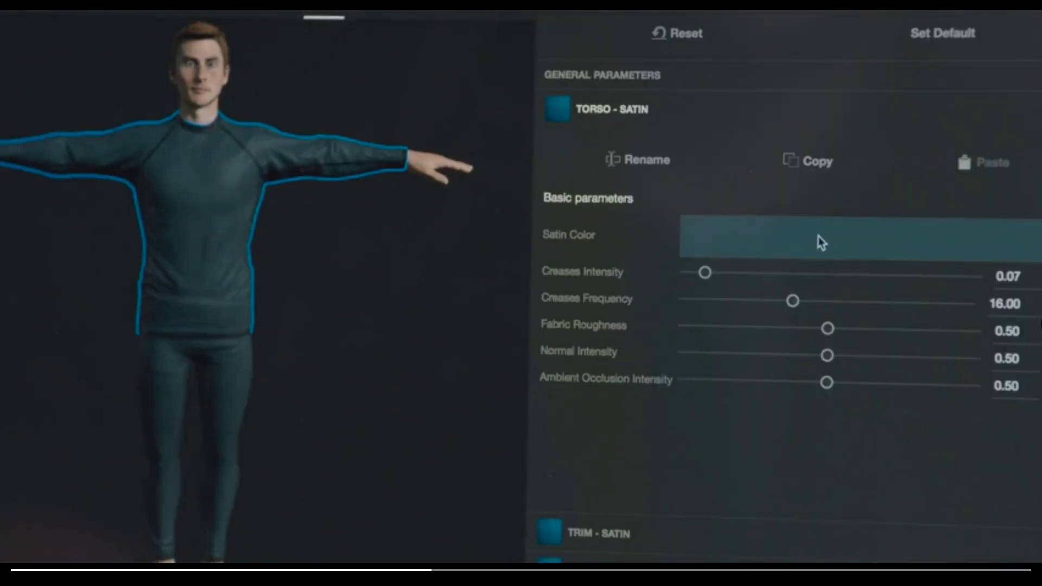
# Step through the Adobe Fuse promo's clothing, colour and face edits to the running Photoshop pose.
pyautogui.click(819, 240)
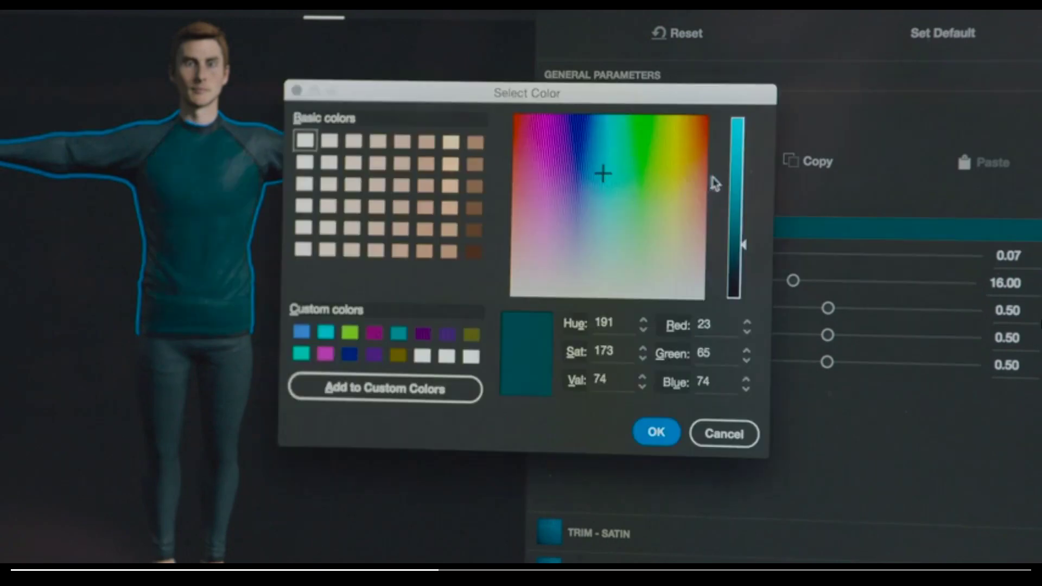
pyautogui.click(738, 178)
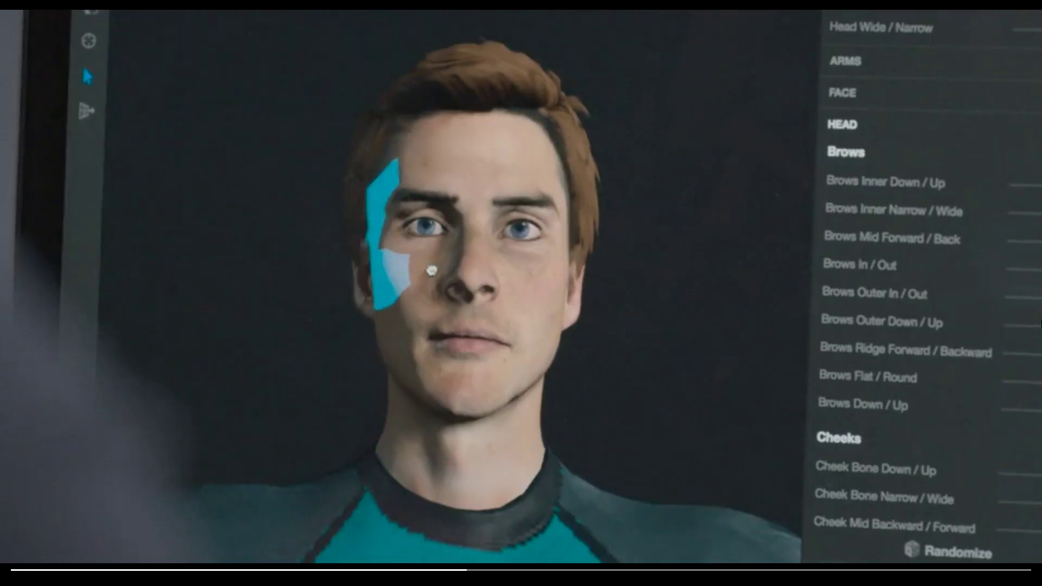
pyautogui.click(367, 269)
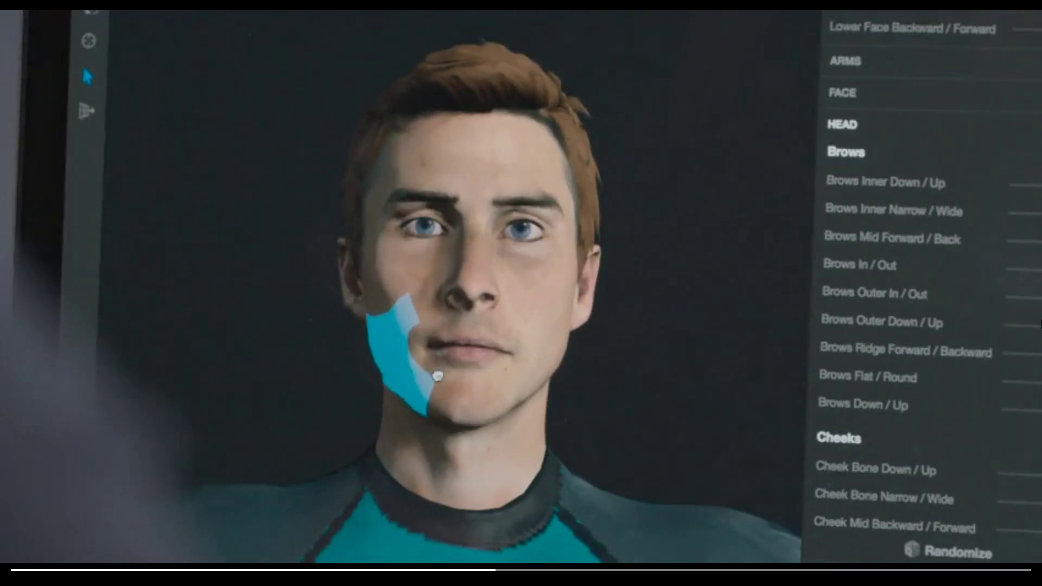
pyautogui.click(710, 260)
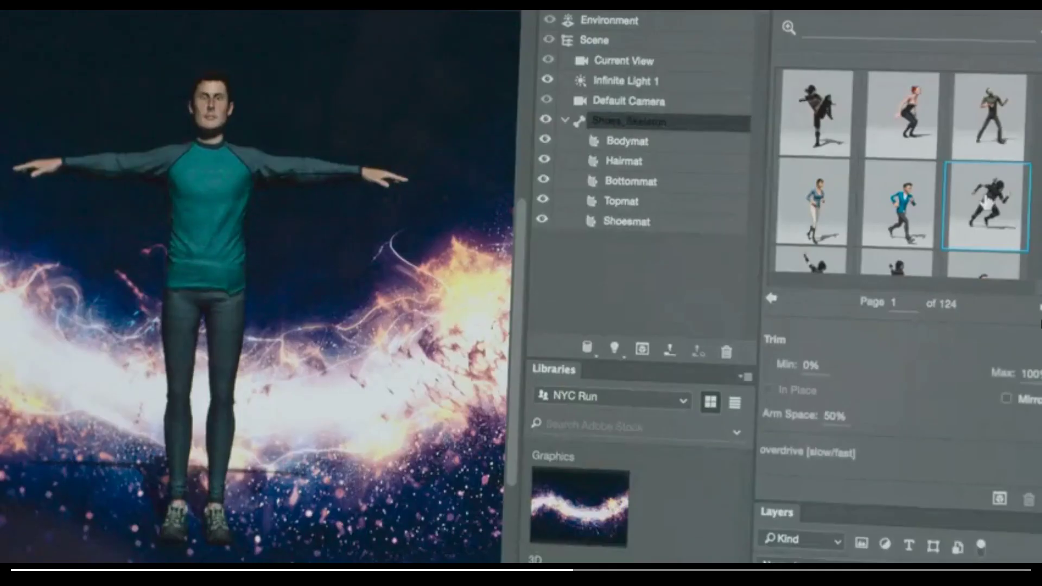
pyautogui.click(921, 252)
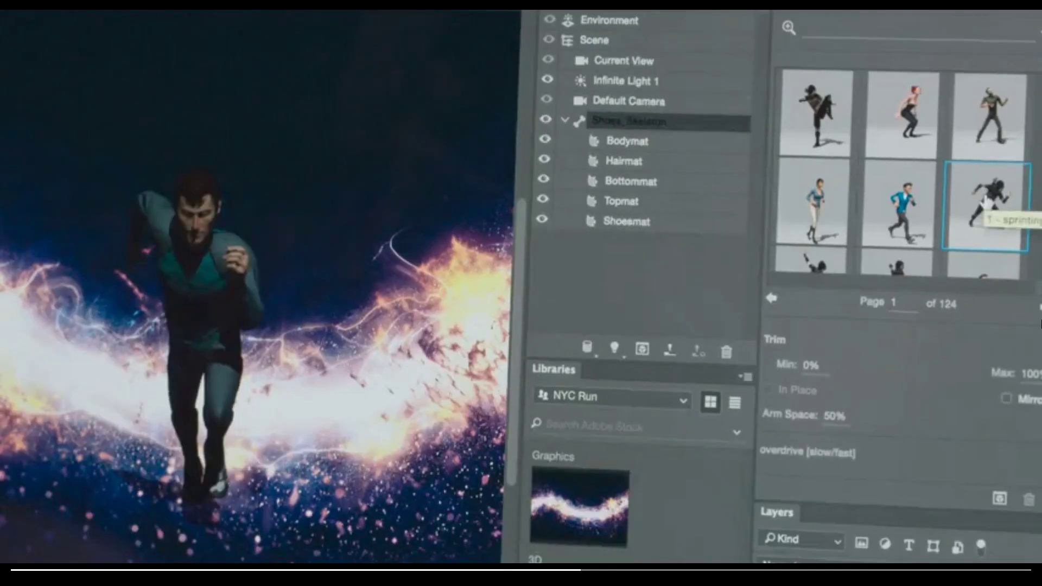
pyautogui.click(901, 217)
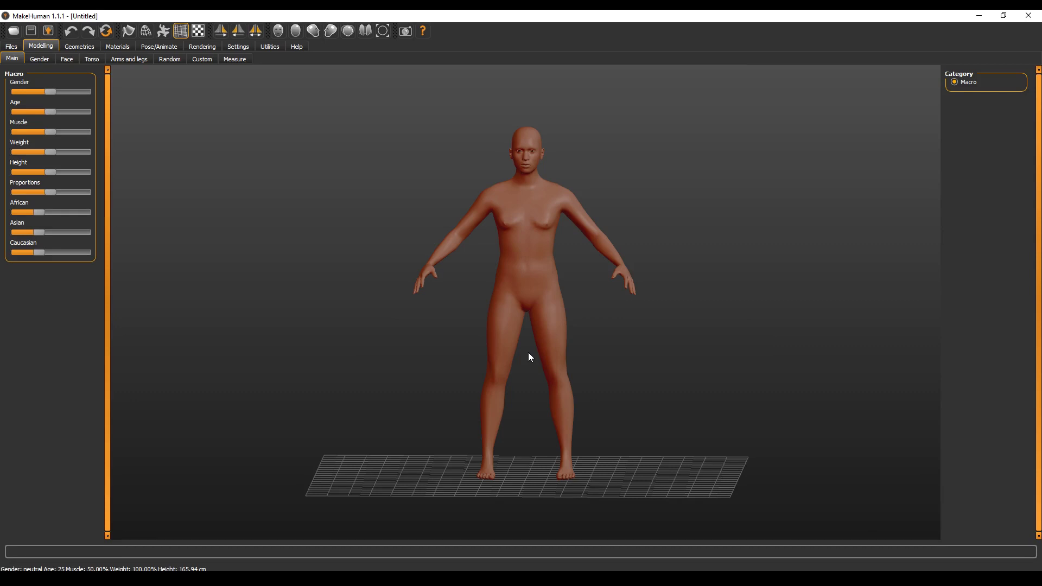
# Make the model male with 83.30% muscle, 122.20% weight and 194.54 cm height.
pyautogui.moveTo(488, 293); pyautogui.dragTo(506, 279)
pyautogui.moveTo(55, 91); pyautogui.dragTo(68, 114)
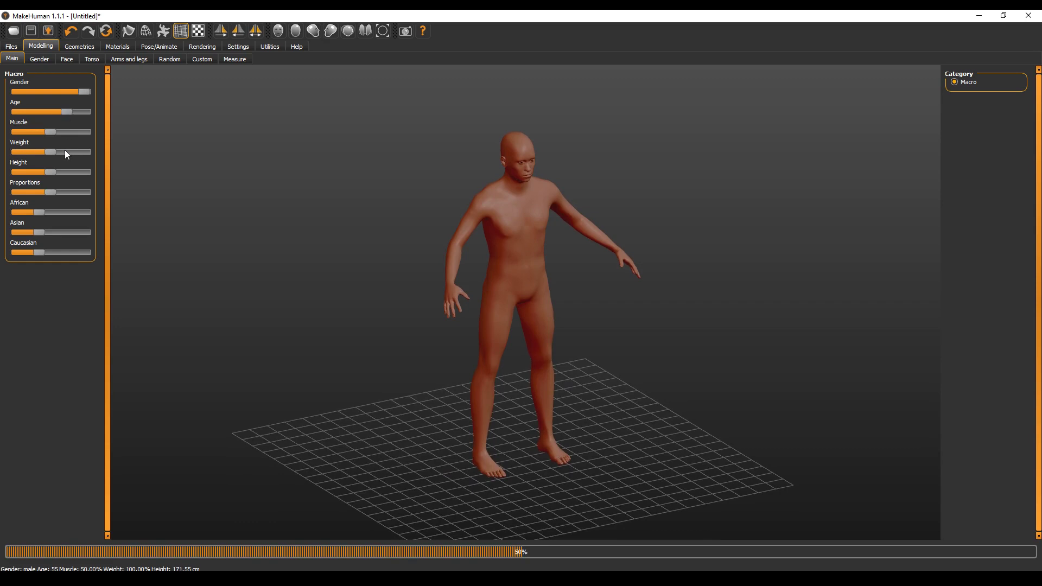
pyautogui.moveTo(54, 130); pyautogui.dragTo(72, 132)
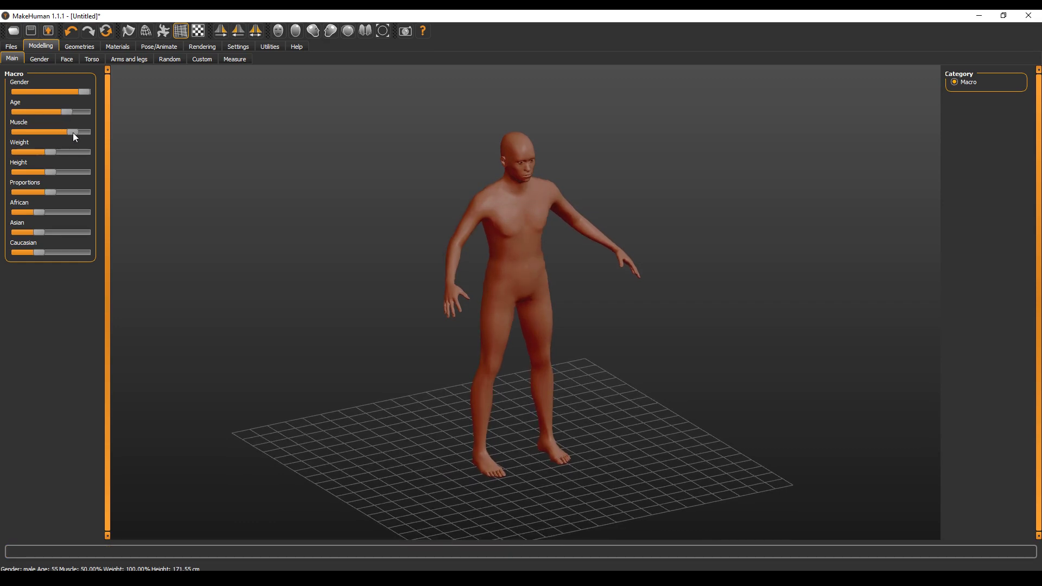
pyautogui.moveTo(38, 151); pyautogui.dragTo(66, 151)
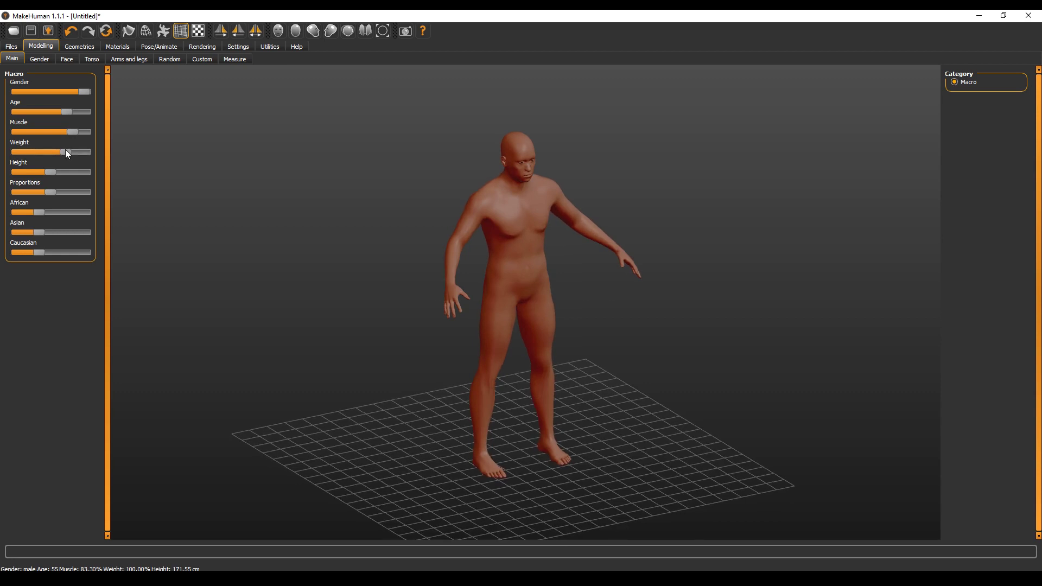
pyautogui.moveTo(49, 171); pyautogui.dragTo(65, 191)
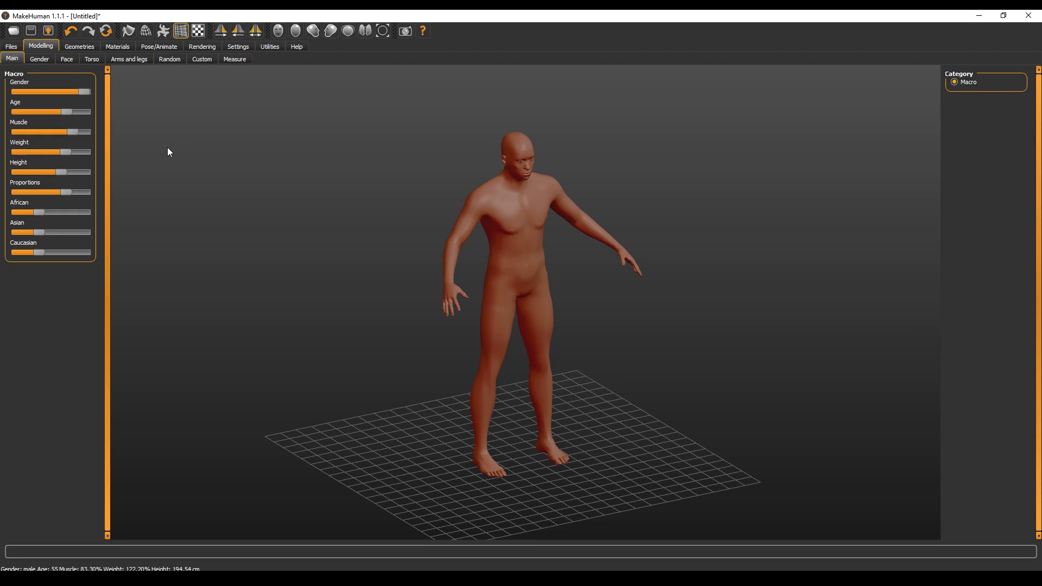
pyautogui.click(43, 61)
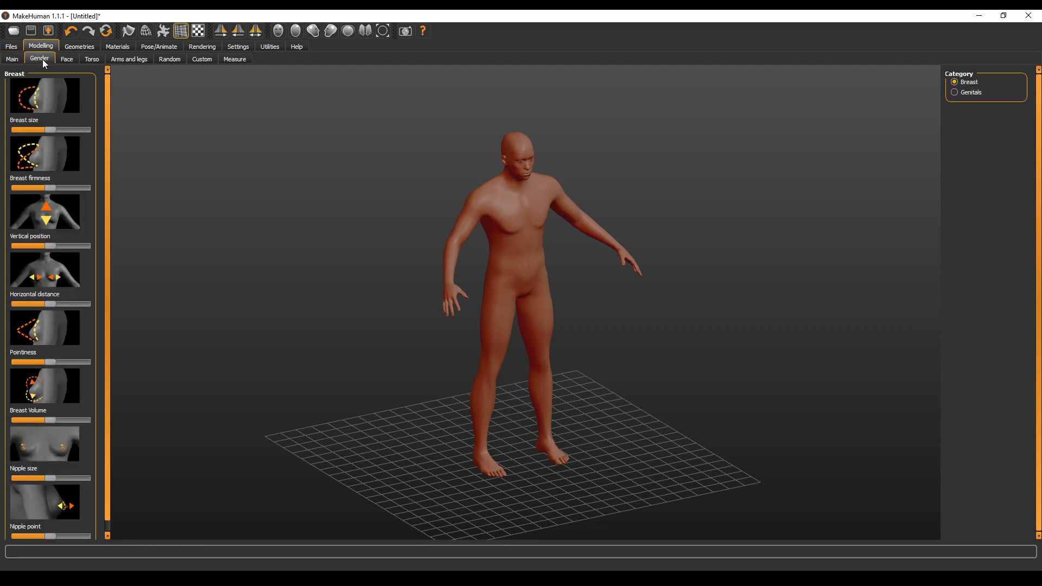
pyautogui.click(66, 58)
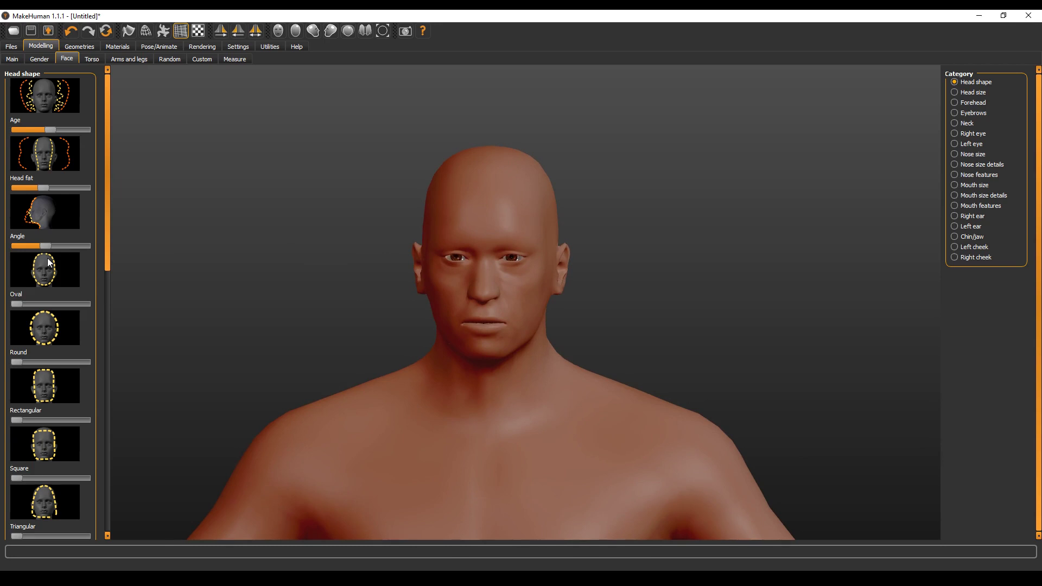
# Slim the head fat and increase the left Eye bag distortion, checking forehead, eyebrow, ear and mouth options.
pyautogui.moveTo(42, 188)
pyautogui.mouseDown()
pyautogui.moveTo(25, 191)
pyautogui.moveTo(85, 193)
pyautogui.moveTo(32, 190)
pyautogui.mouseUp()
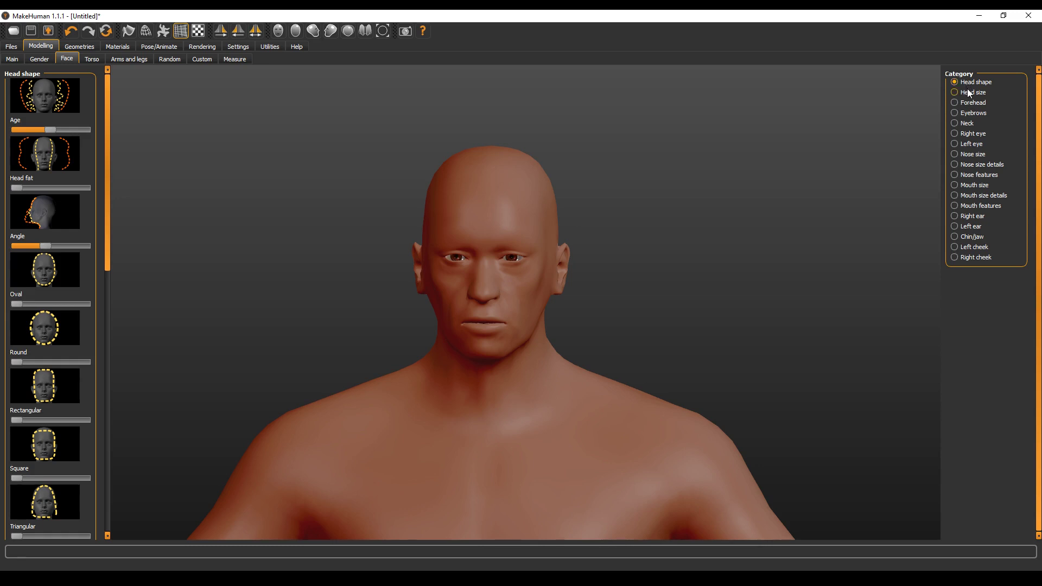
pyautogui.click(971, 103)
pyautogui.click(971, 112)
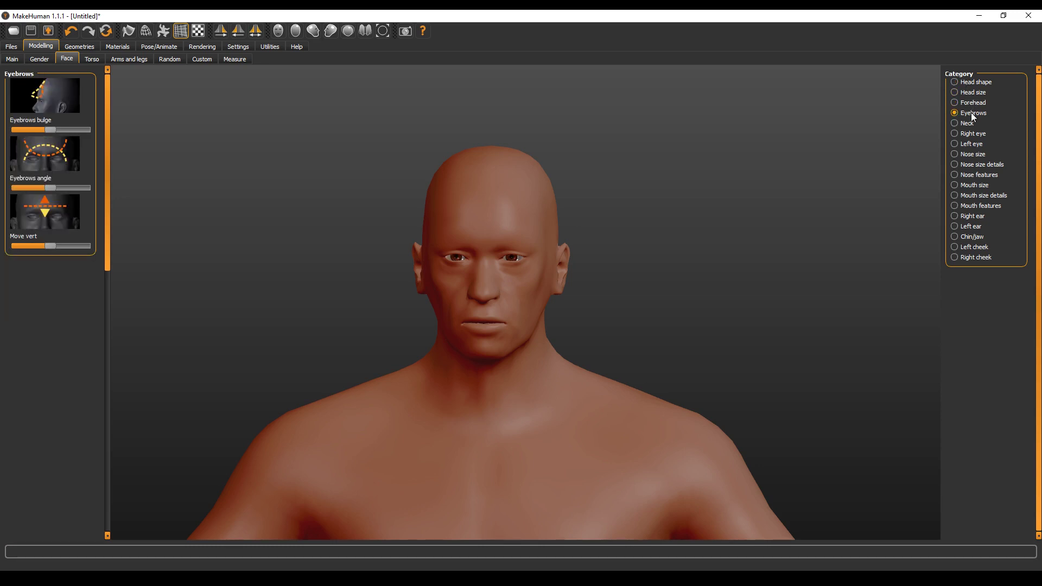
pyautogui.click(961, 144)
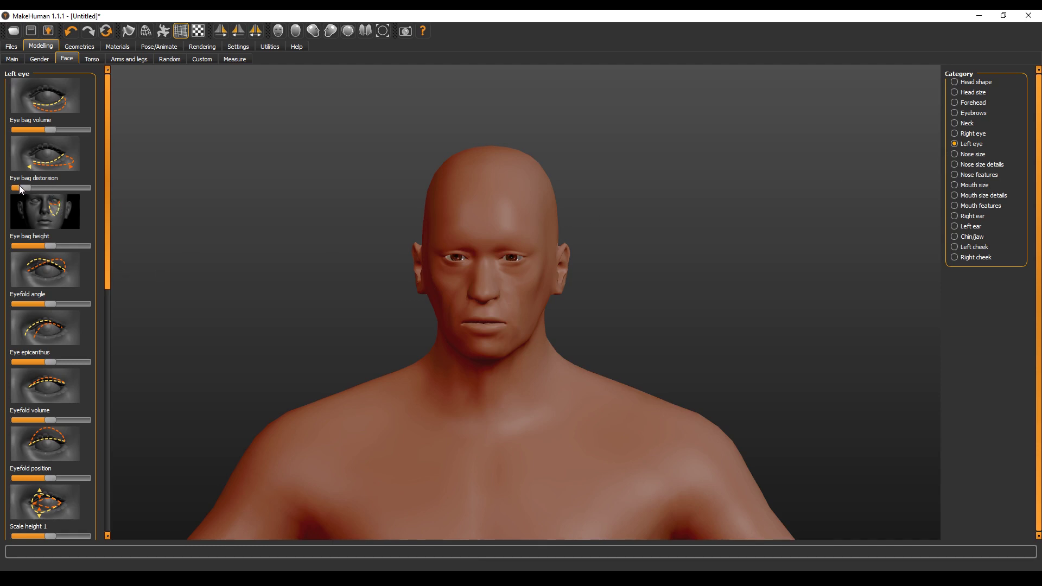
pyautogui.moveTo(32, 188); pyautogui.dragTo(44, 188)
pyautogui.click(975, 227)
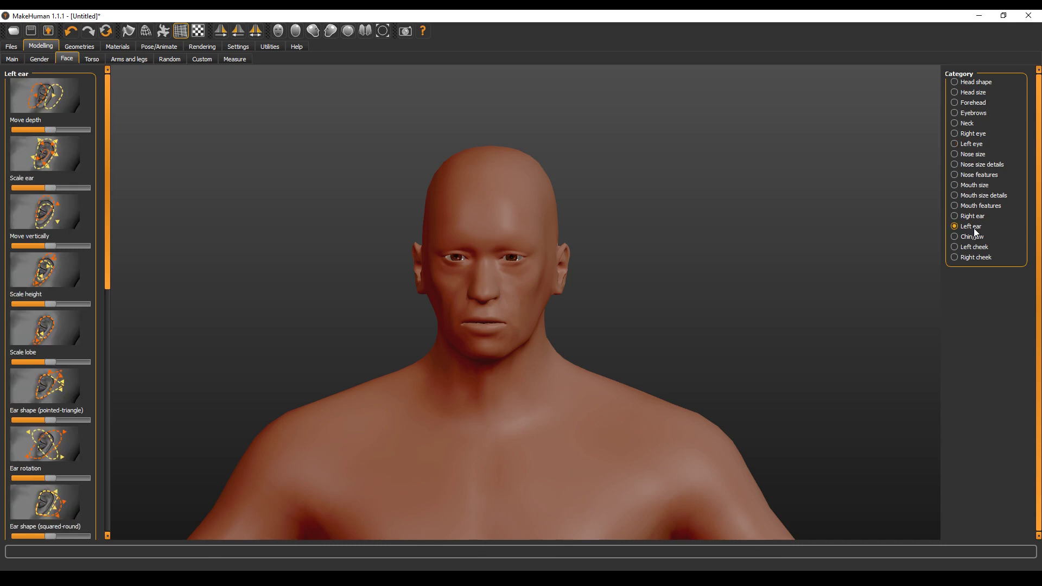
pyautogui.click(972, 187)
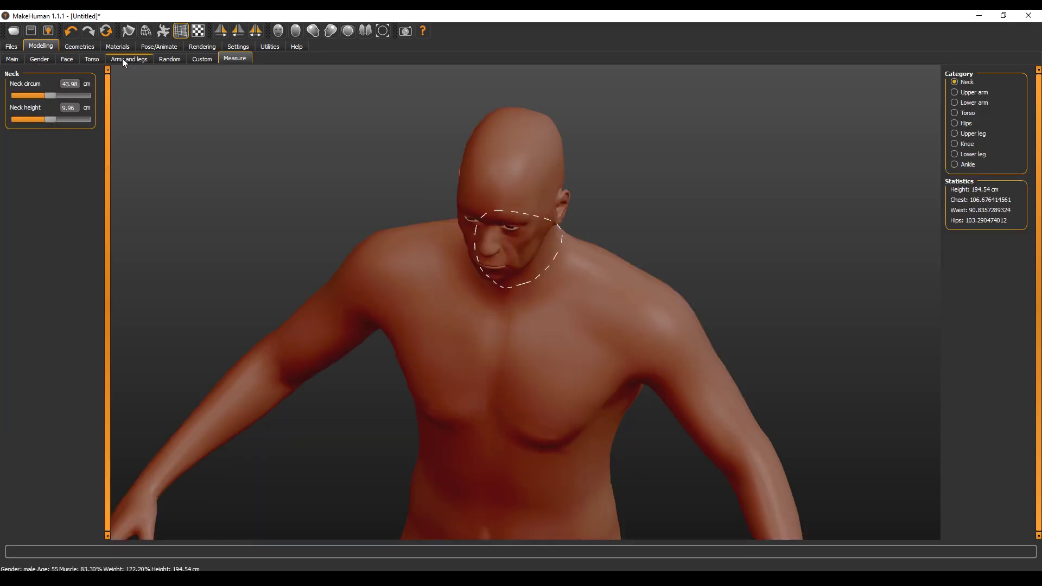
pyautogui.click(76, 47)
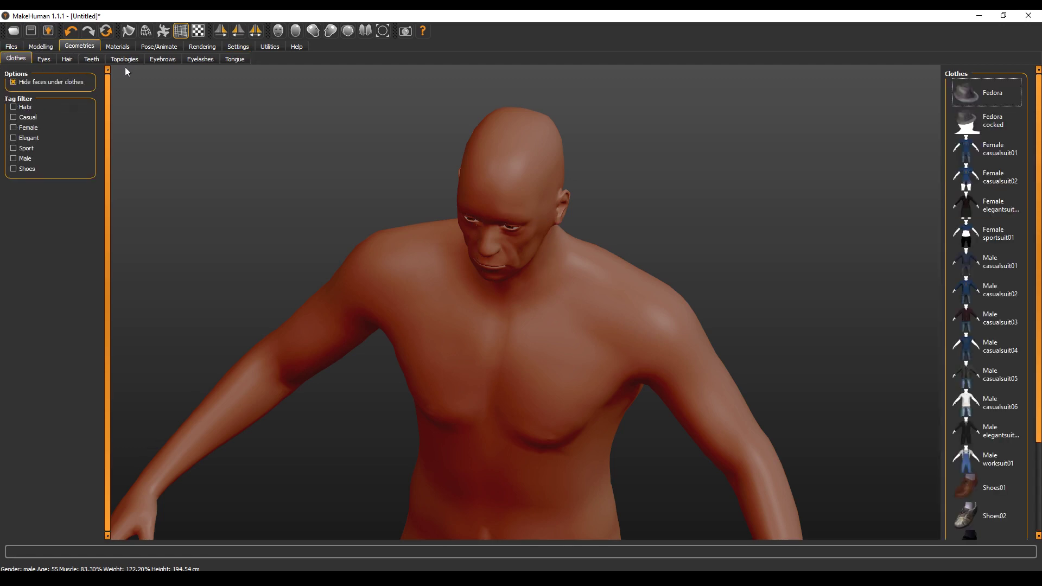
# Dress the model in Male elegantsuit01 and orbit to check the black suit and striped tie.
pyautogui.moveTo(295, 198); pyautogui.dragTo(353, 233)
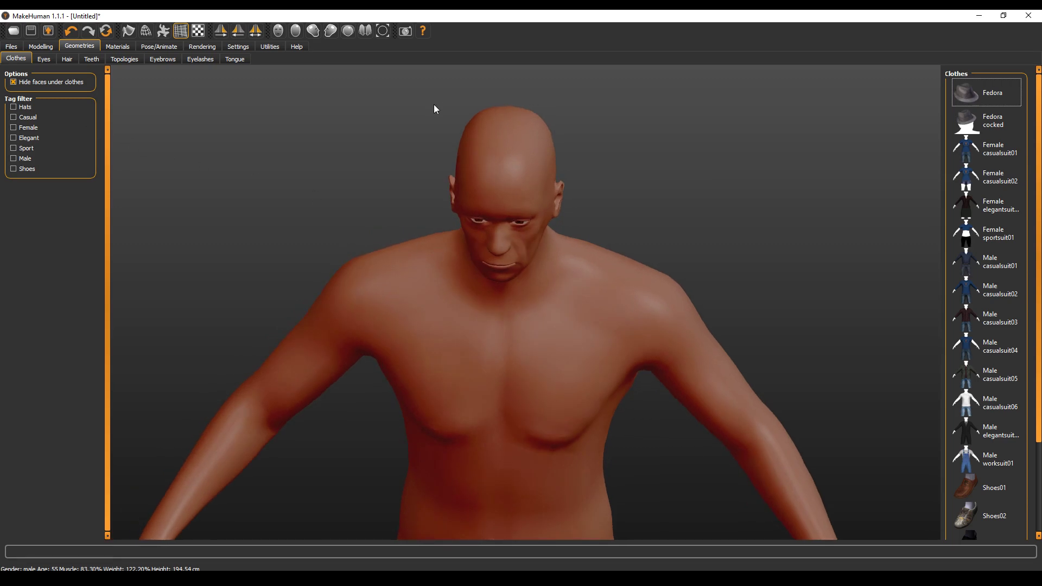
pyautogui.click(1003, 436)
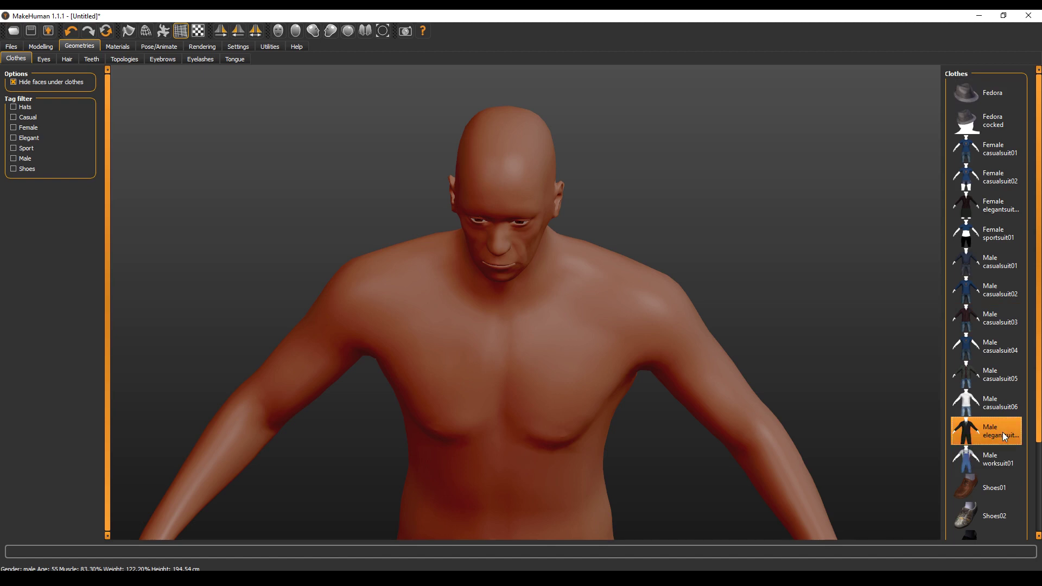
pyautogui.moveTo(472, 367); pyautogui.dragTo(647, 382)
pyautogui.scroll(-5, 562, 383)
pyautogui.scroll(6, 548, 325)
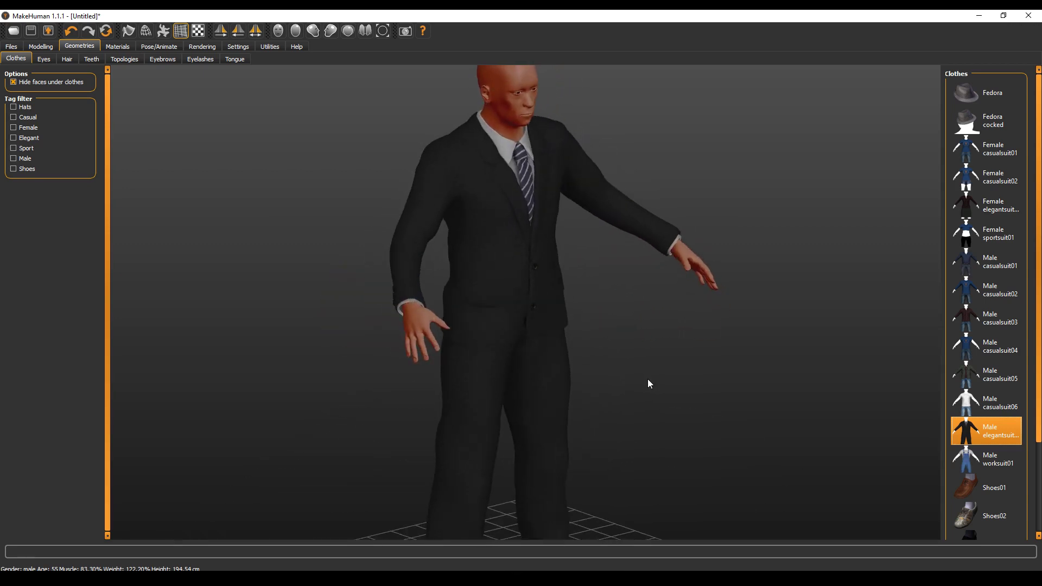
pyautogui.click(118, 47)
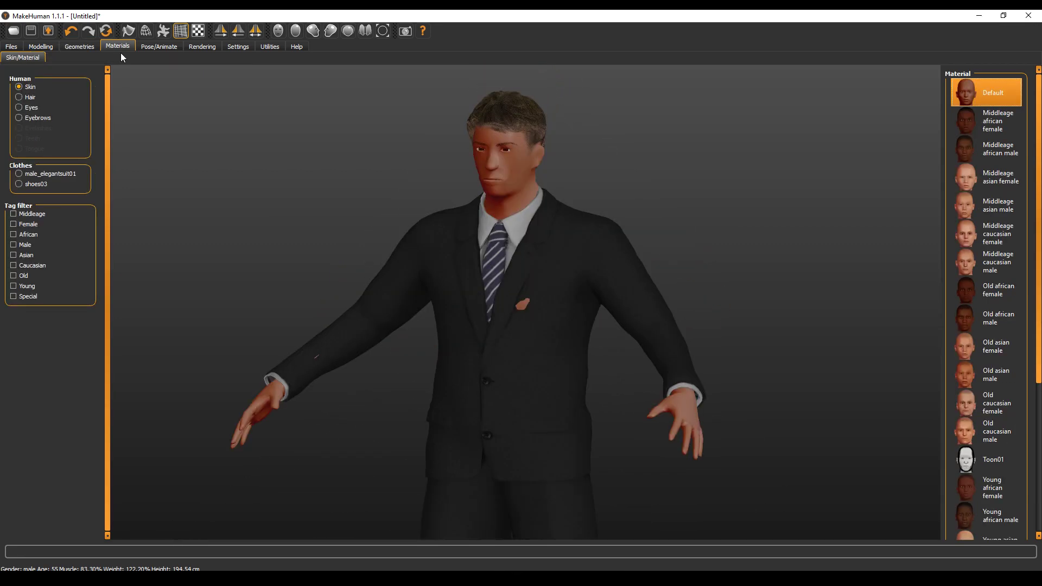
# Apply the Tpose pose to the suited man and select Filmbox (fbx) as the export format.
pyautogui.click(159, 47)
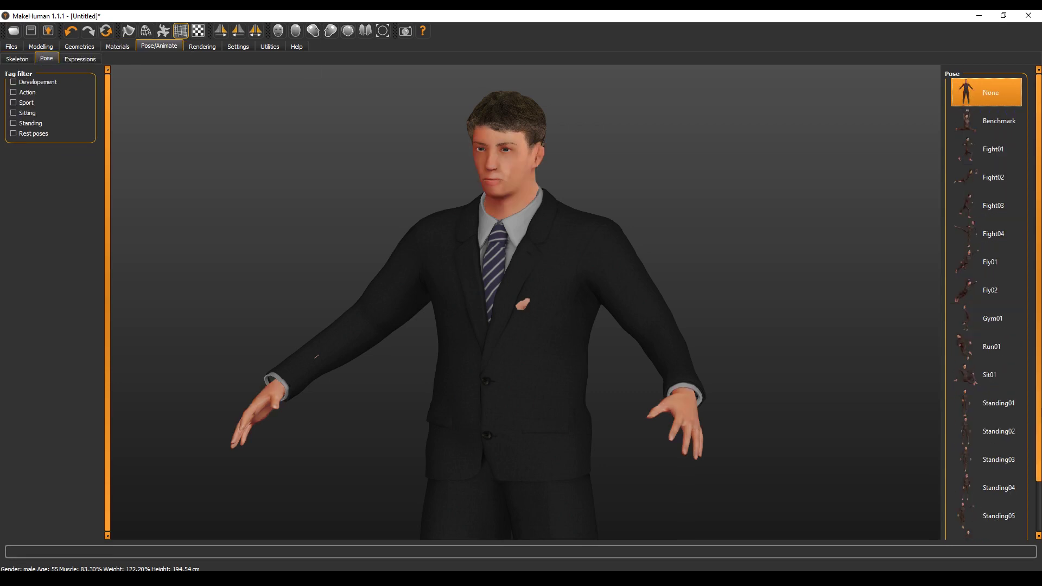
pyautogui.scroll(-2, 1038, 434)
pyautogui.click(981, 517)
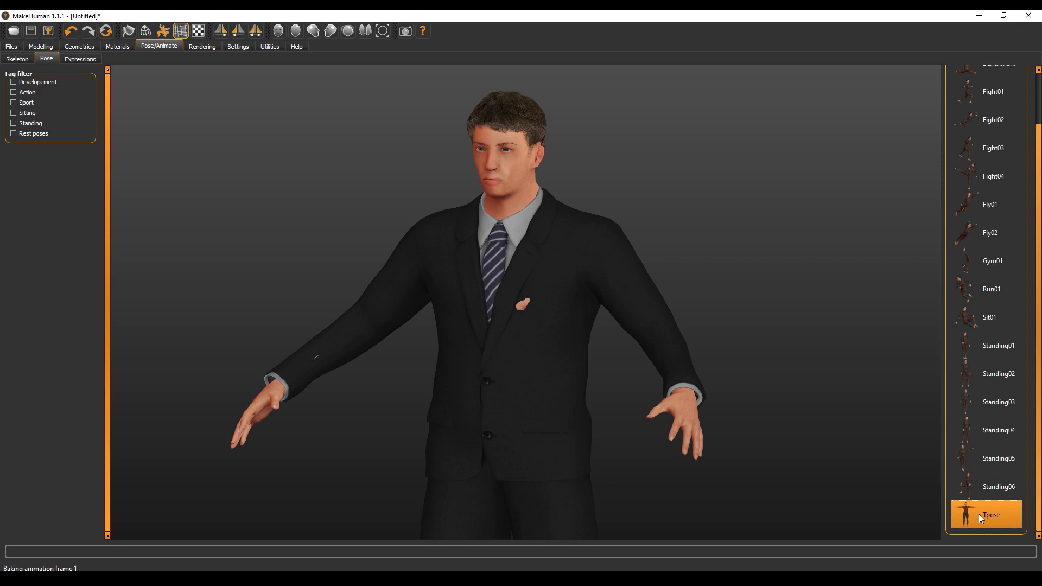
pyautogui.hotkey('ctrl', 'm')
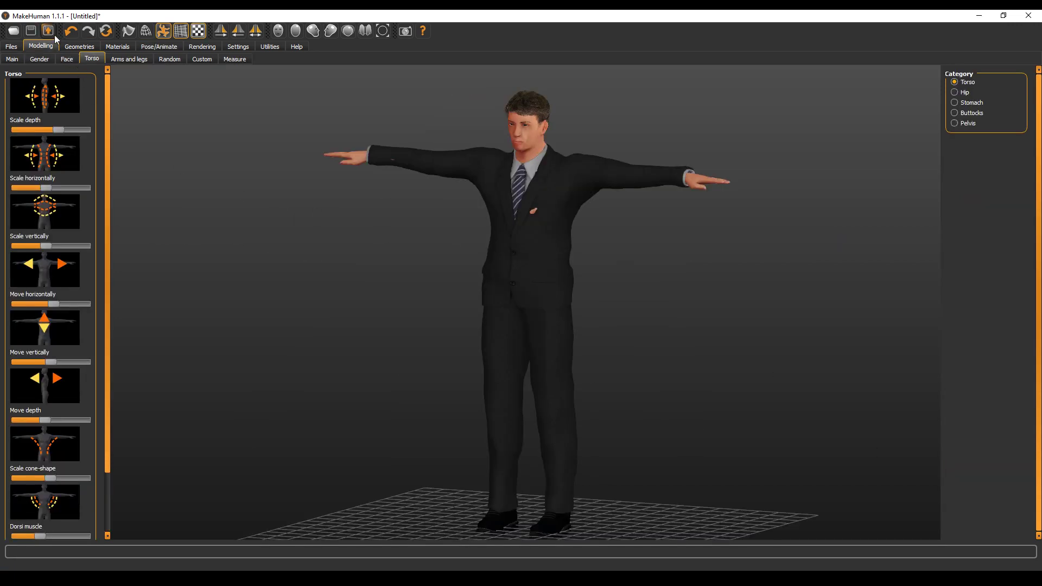
pyautogui.hotkey('ctrl', 'e')
pyautogui.click(22, 93)
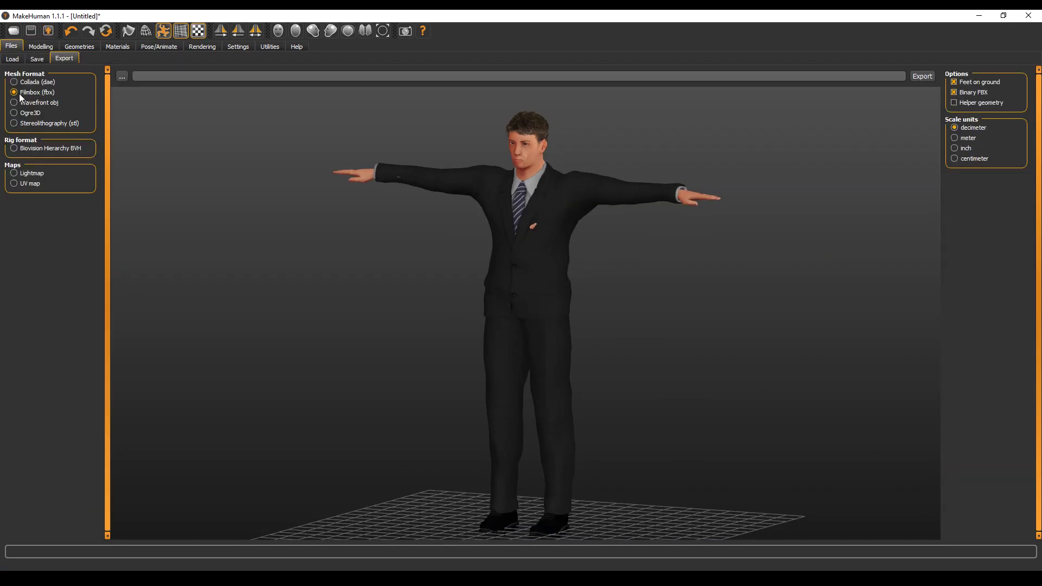
# Save the FBX export to a chosen location and inspect the model imported into Blender.
pyautogui.click(122, 79)
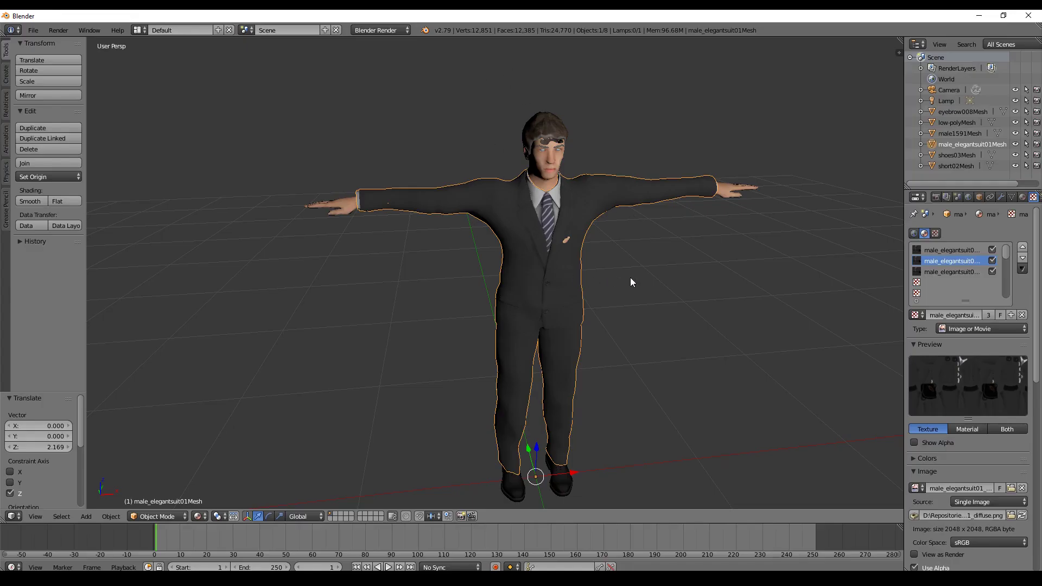
pyautogui.moveTo(630, 278)
pyautogui.mouseDown(button='middle')
pyautogui.moveTo(713, 250)
pyautogui.moveTo(616, 278)
pyautogui.mouseUp(button='middle')
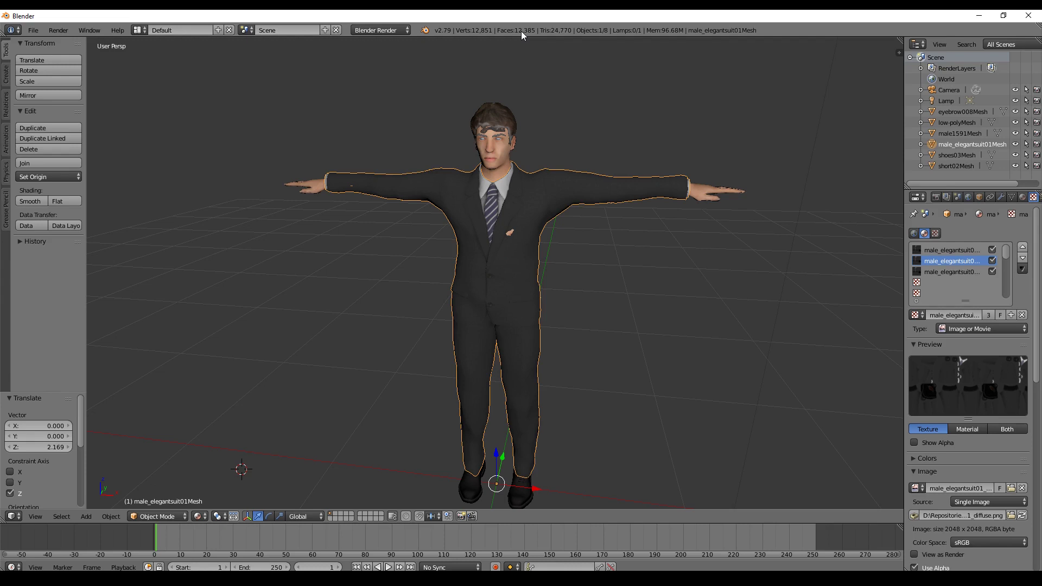
# Orbit to a higher three-quarter view and add a Decimate modifier to the suit mesh.
pyautogui.scroll(-5, 600, 116)
pyautogui.moveTo(600, 116); pyautogui.dragTo(691, 157, button='middle')
pyautogui.scroll(5, 690, 168)
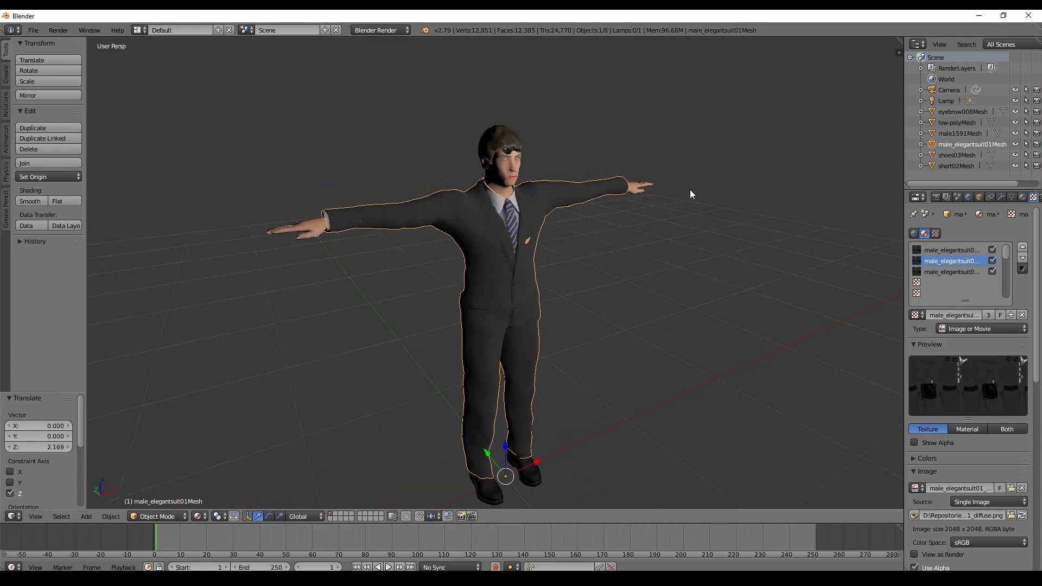
pyautogui.click(1002, 197)
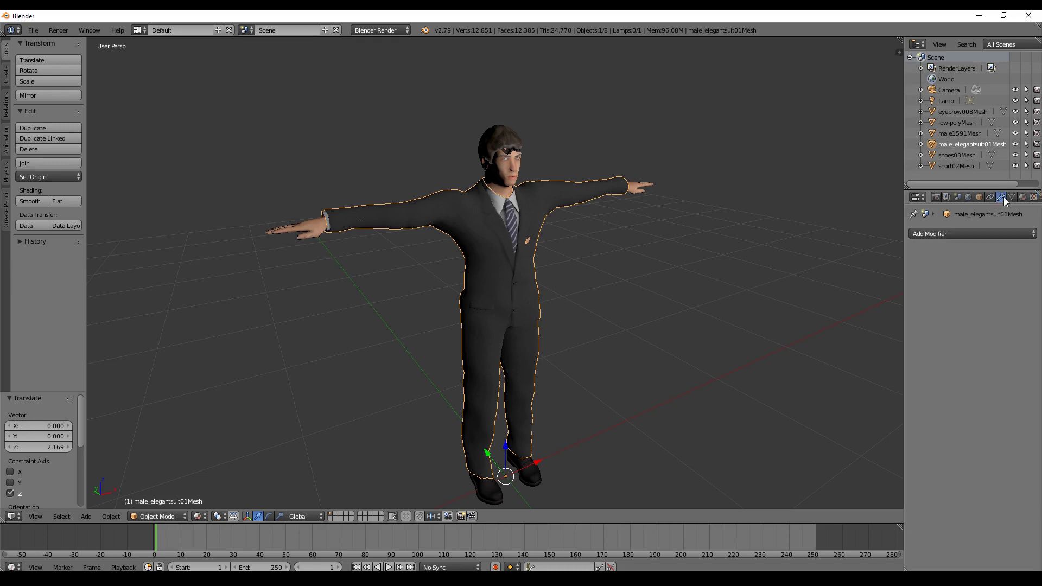
pyautogui.click(951, 233)
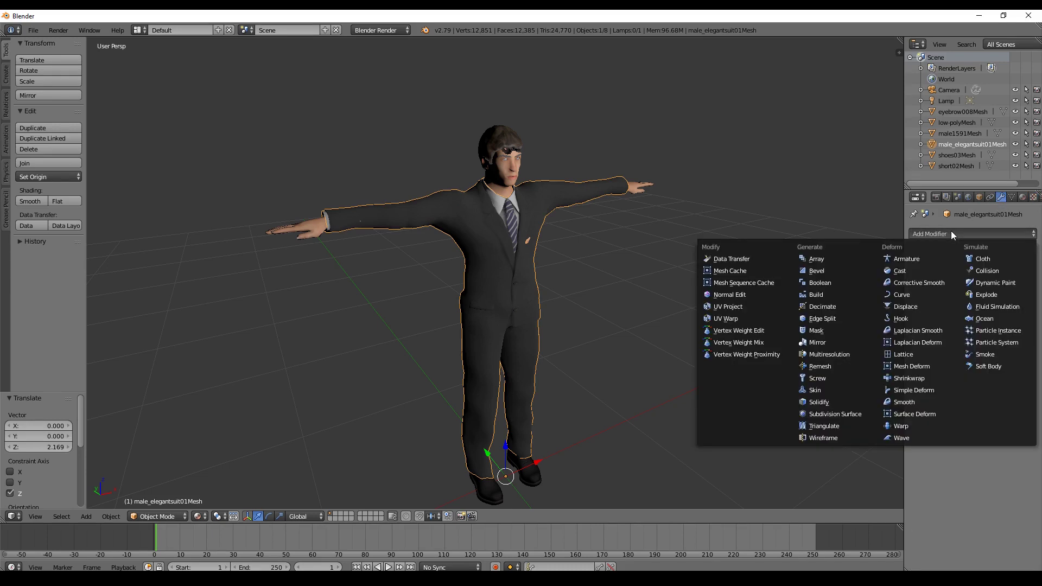
pyautogui.click(825, 307)
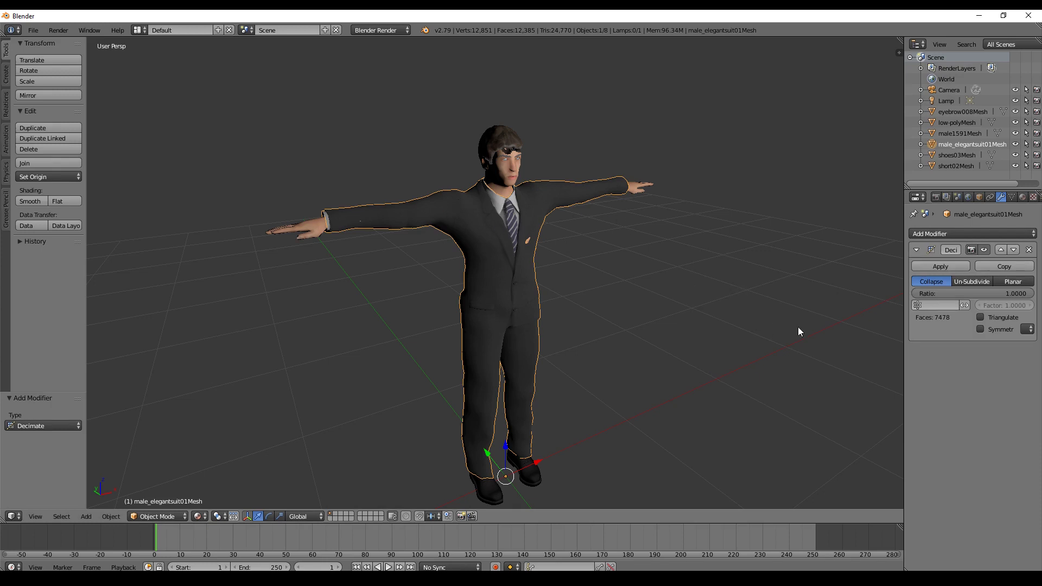
# Lower the suit mesh's Decimate ratio to 0.1 and inspect the resulting 1394-face suit.
pyautogui.moveTo(1026, 296); pyautogui.dragTo(937, 295)
pyautogui.moveTo(788, 295); pyautogui.dragTo(471, 111, button='middle')
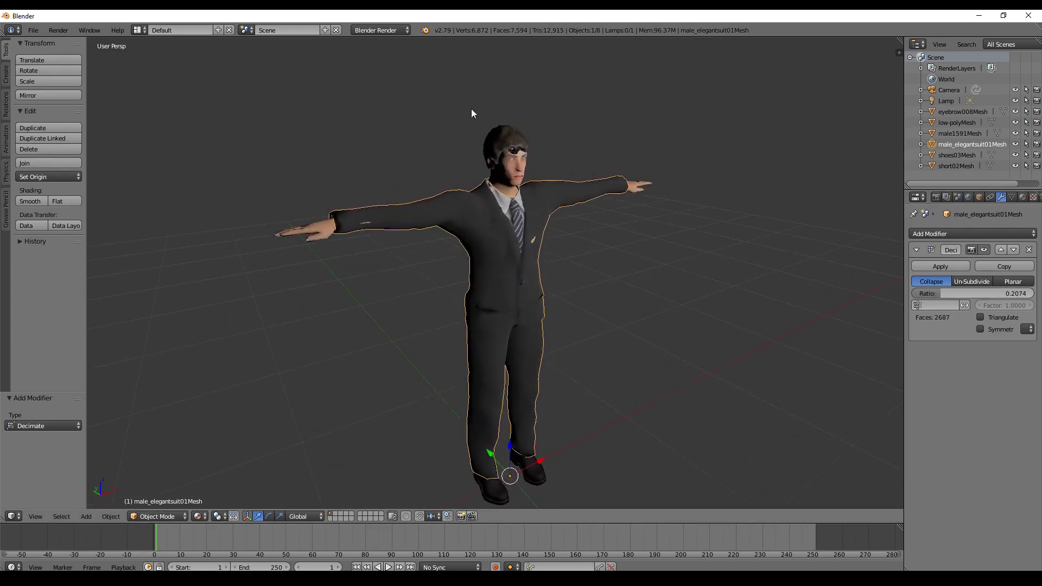
pyautogui.click(989, 292)
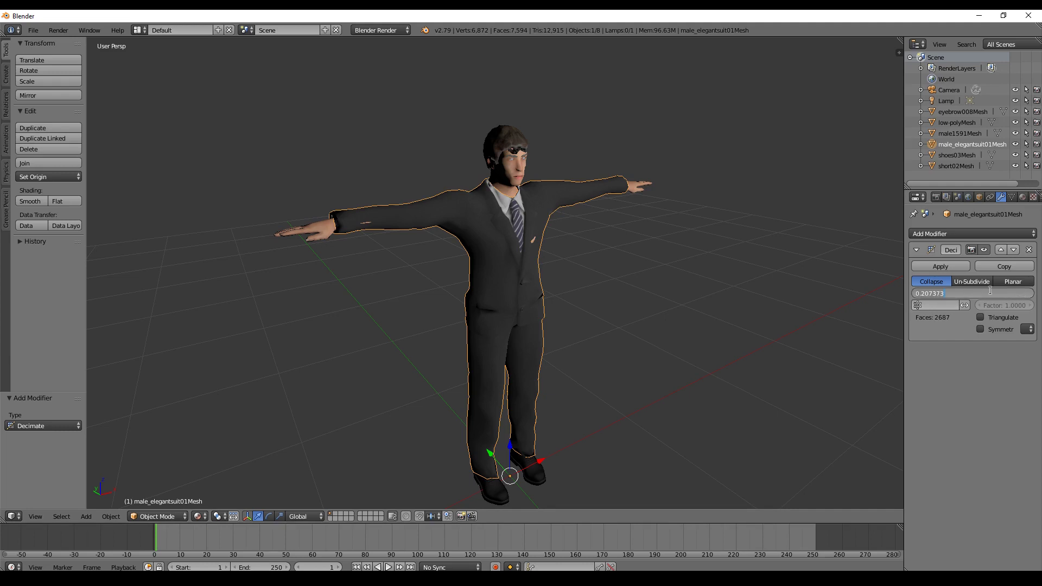
pyautogui.write('0.1')
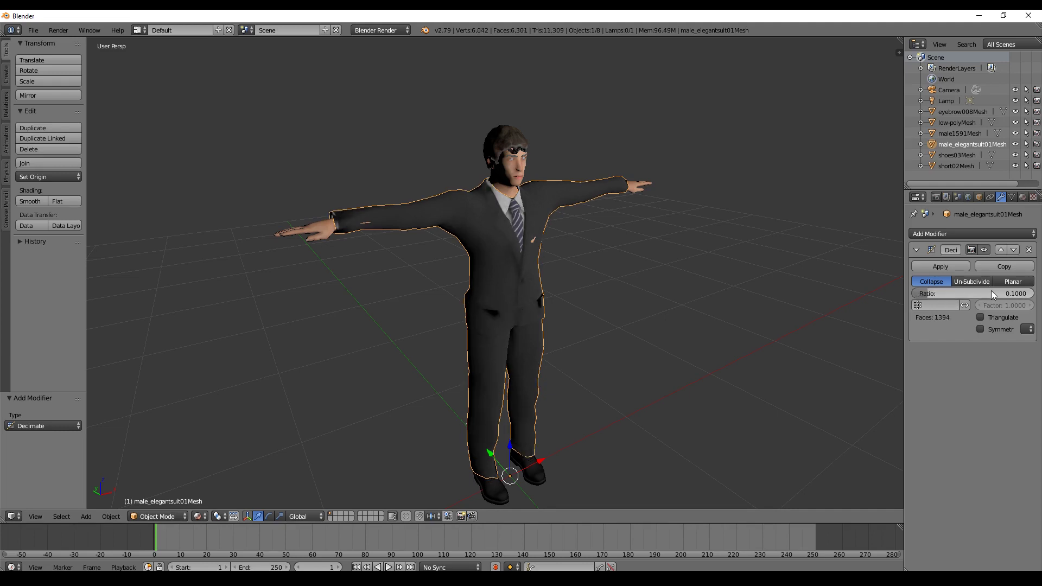
pyautogui.press('Return')
pyautogui.moveTo(606, 270); pyautogui.dragTo(579, 218, button='middle')
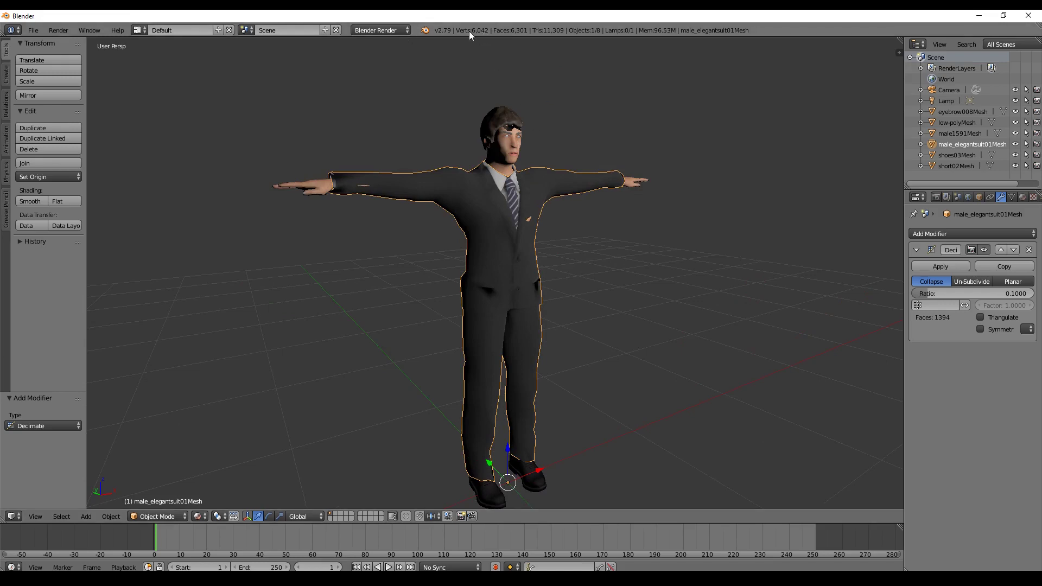